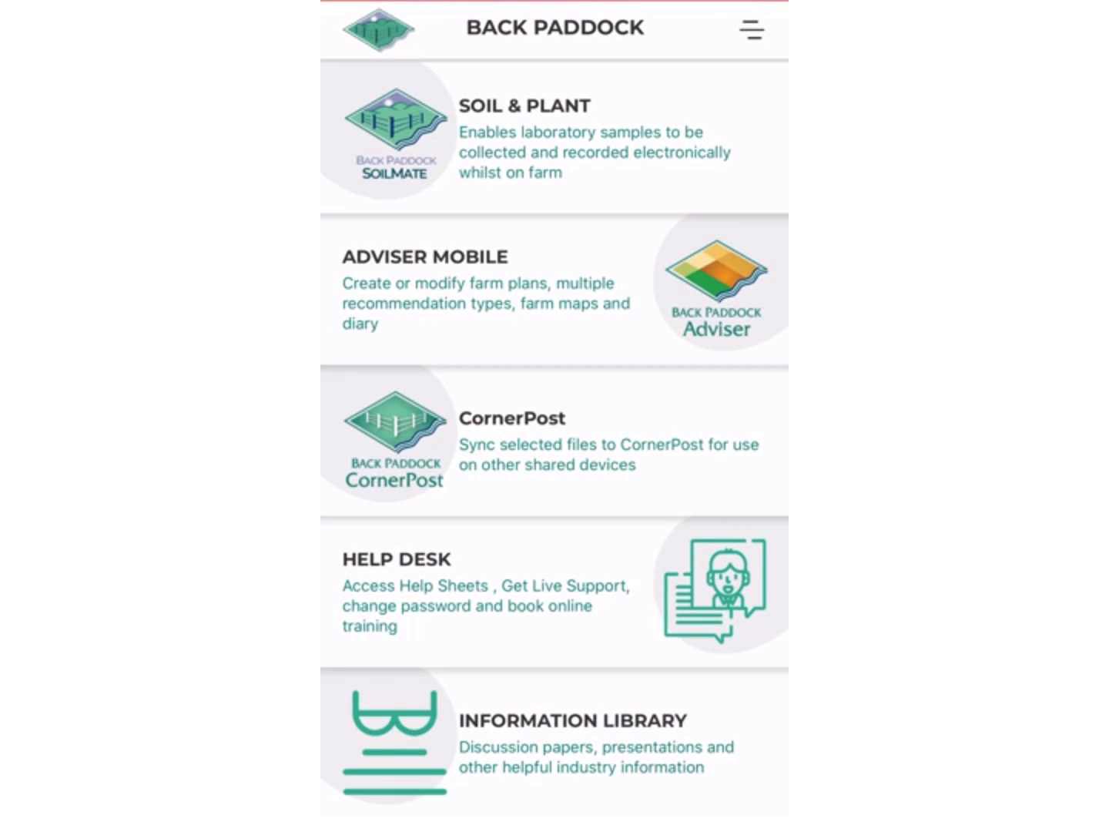
# Step: Run a full sync of Adviser Mobile in the Back Paddock mobile app
pyautogui.click(752, 29)
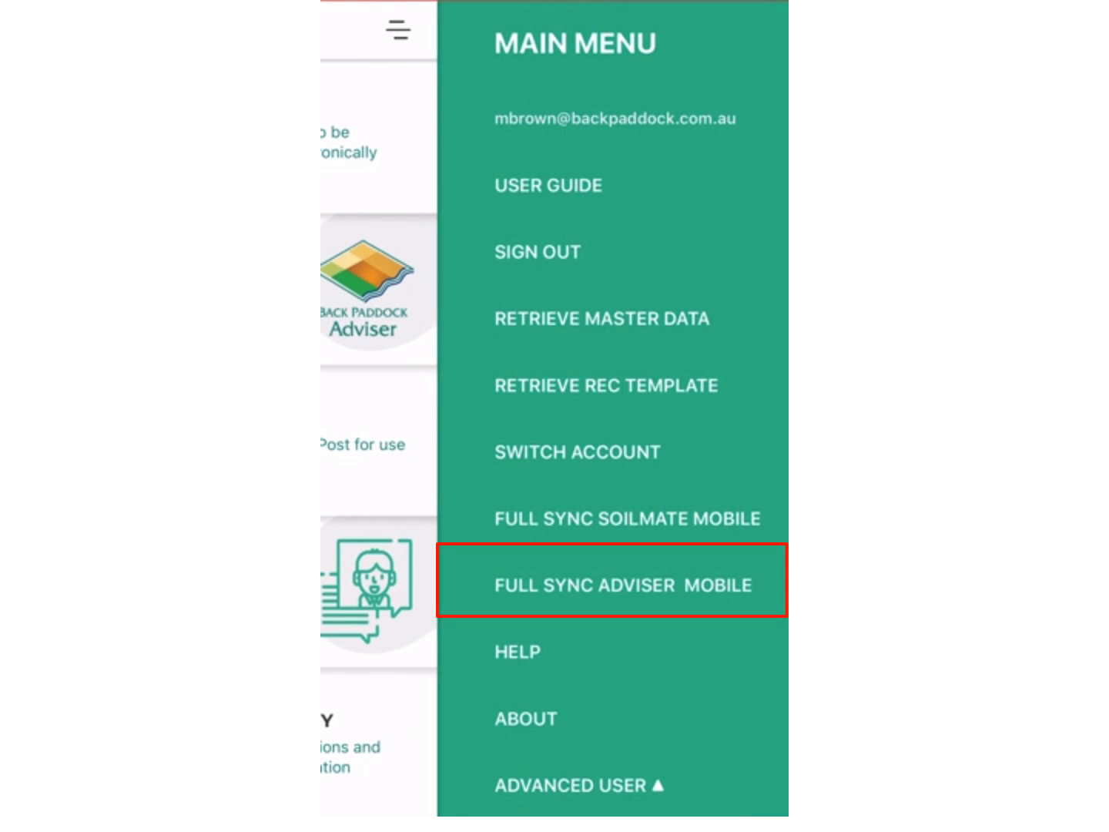
pyautogui.click(613, 586)
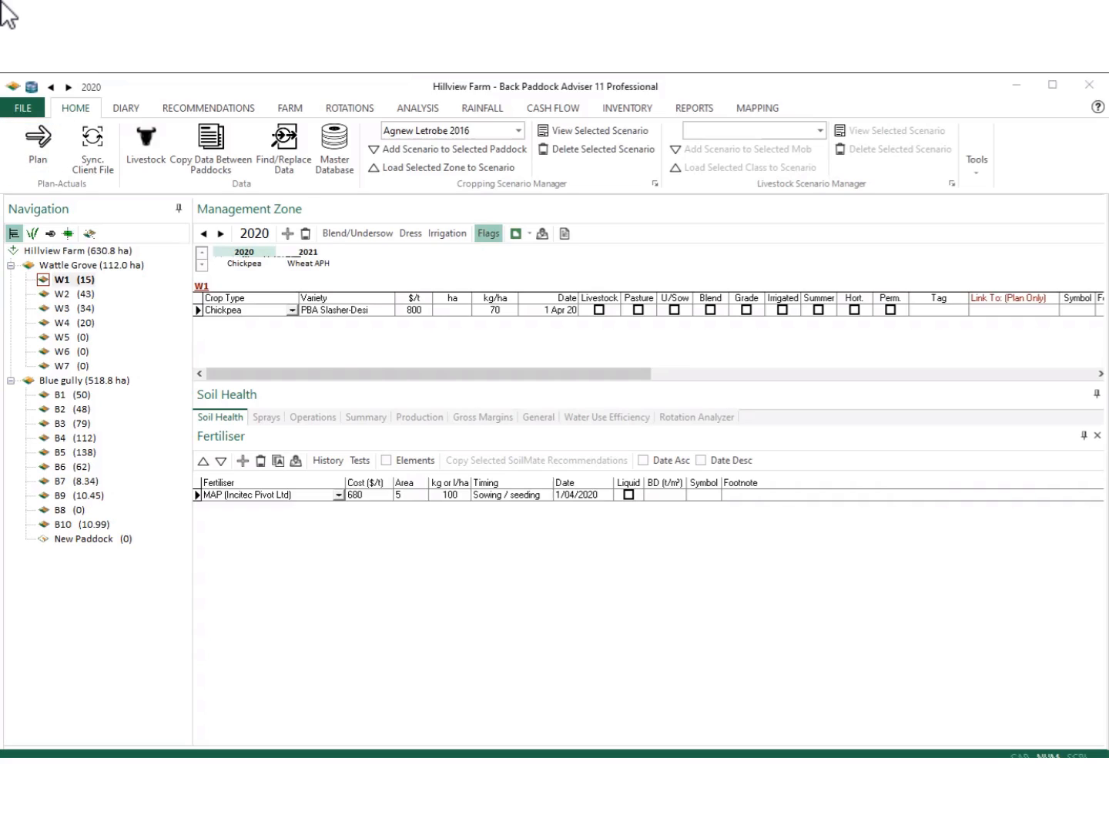
# Step: Compare paddock W1's 2020 plan with its actuals and copy its fertiliser plan to the actuals
pyautogui.click(34, 144)
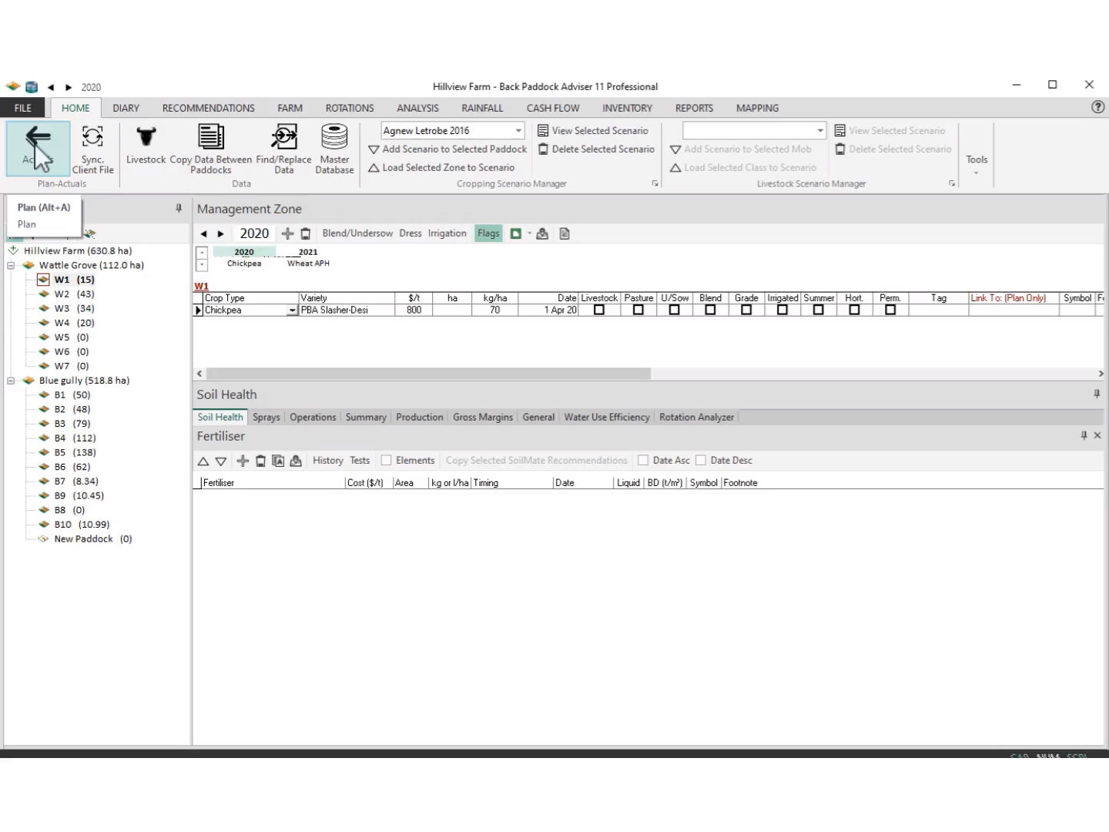
pyautogui.click(36, 144)
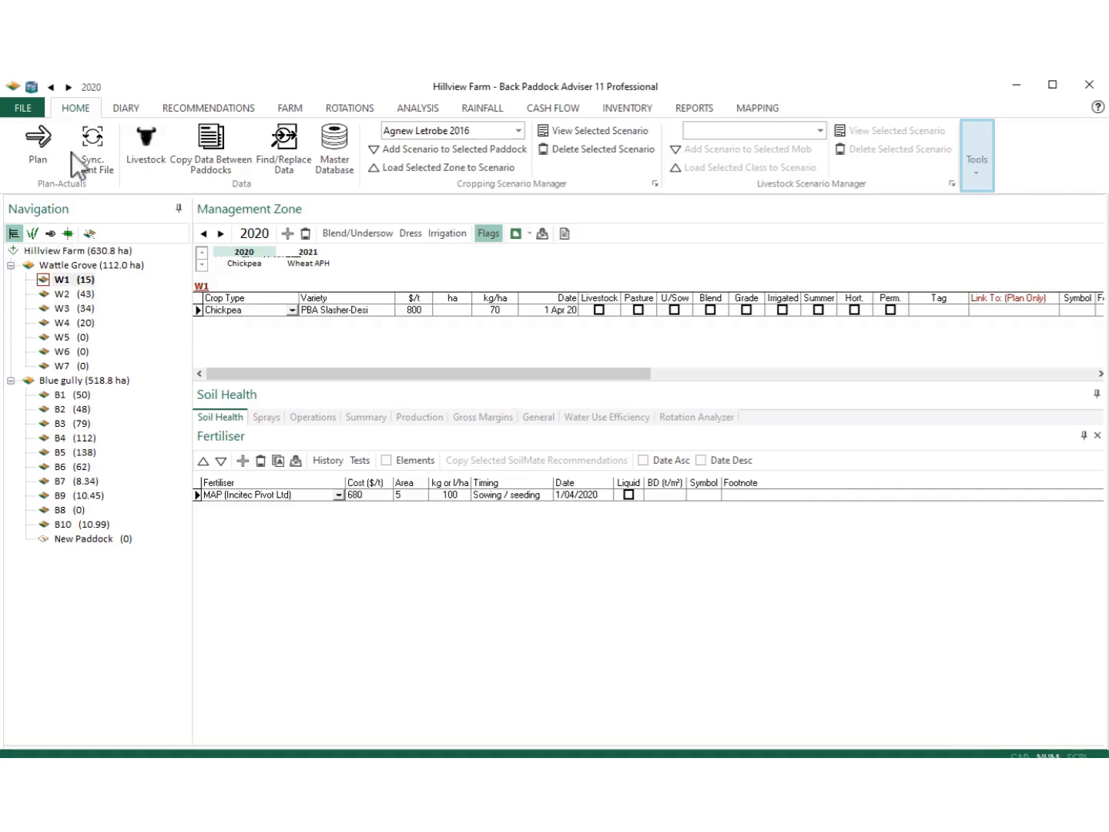
pyautogui.click(969, 175)
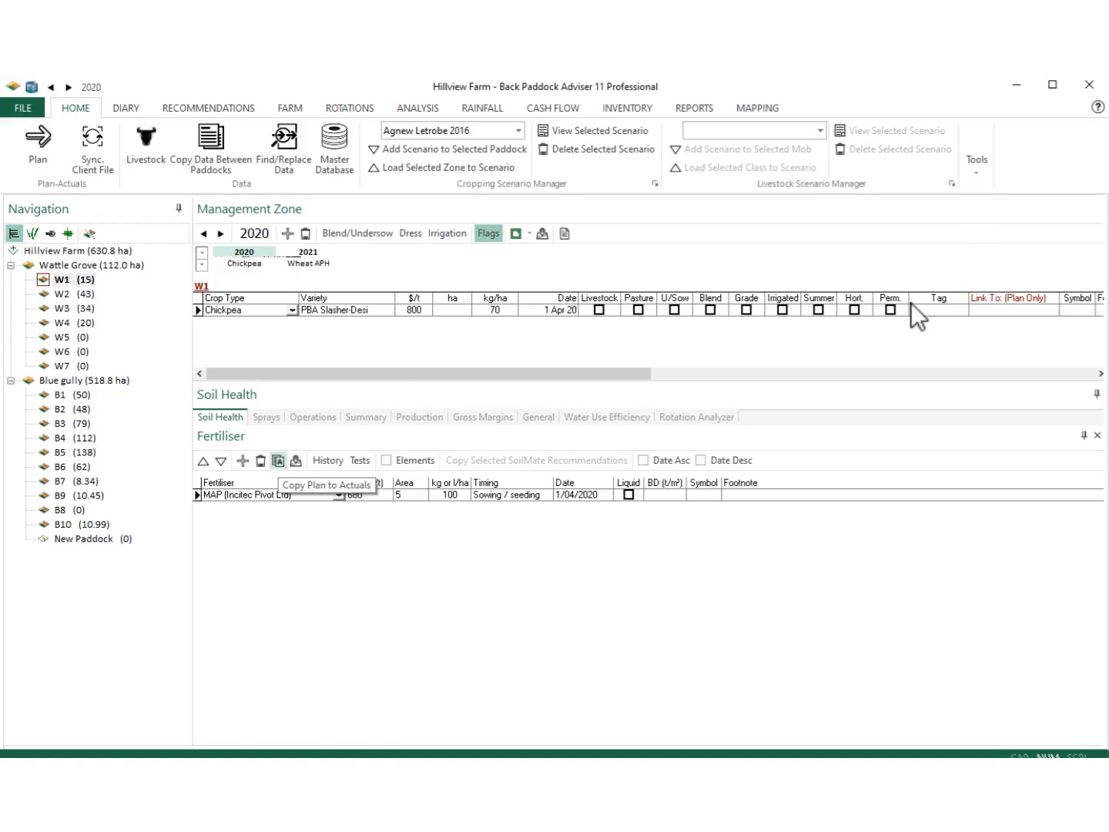
pyautogui.click(279, 461)
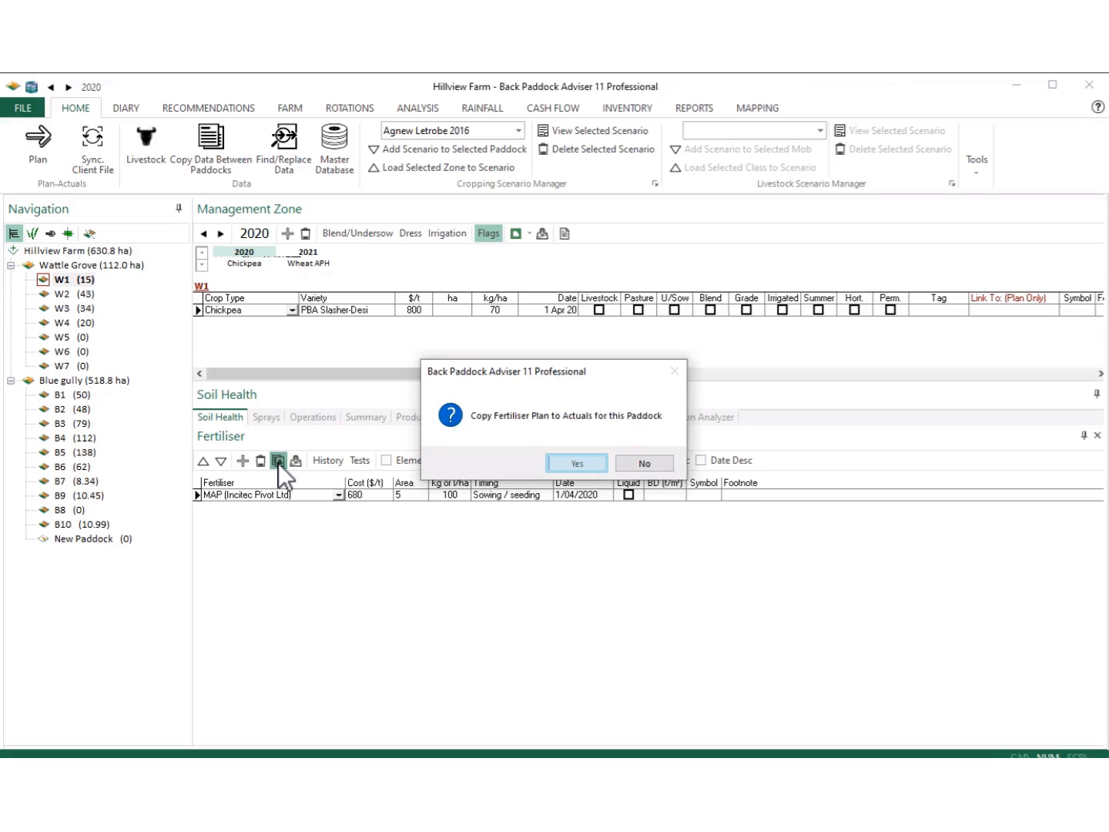
pyautogui.click(568, 460)
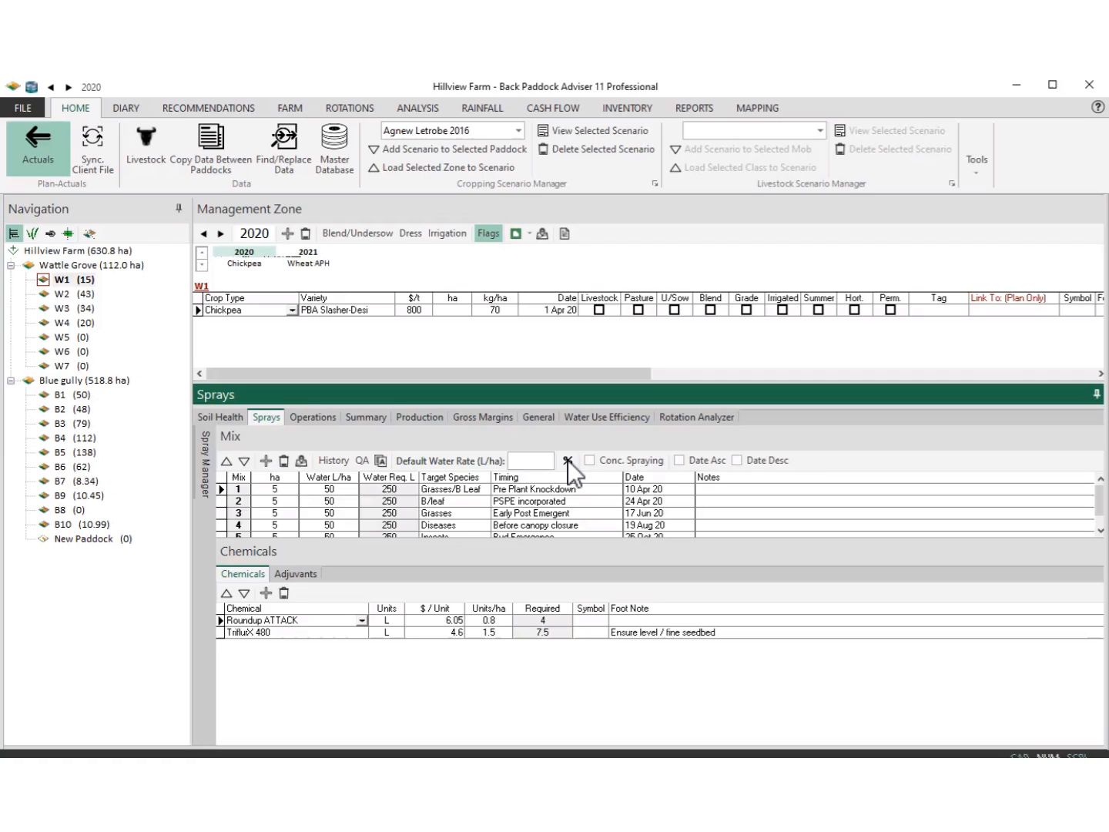
# Step: Set the date of spray mix 1 in paddock W1's actuals to 9 Mar 20
pyautogui.click(644, 487)
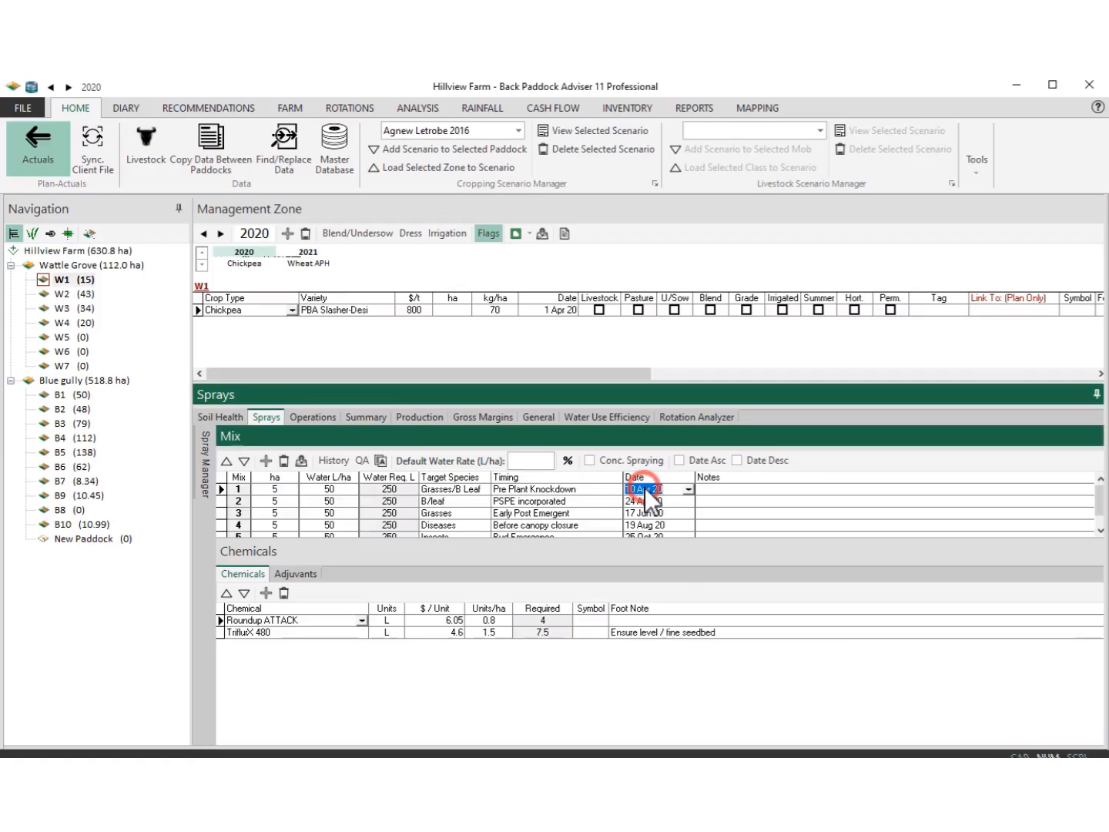
pyautogui.click(526, 511)
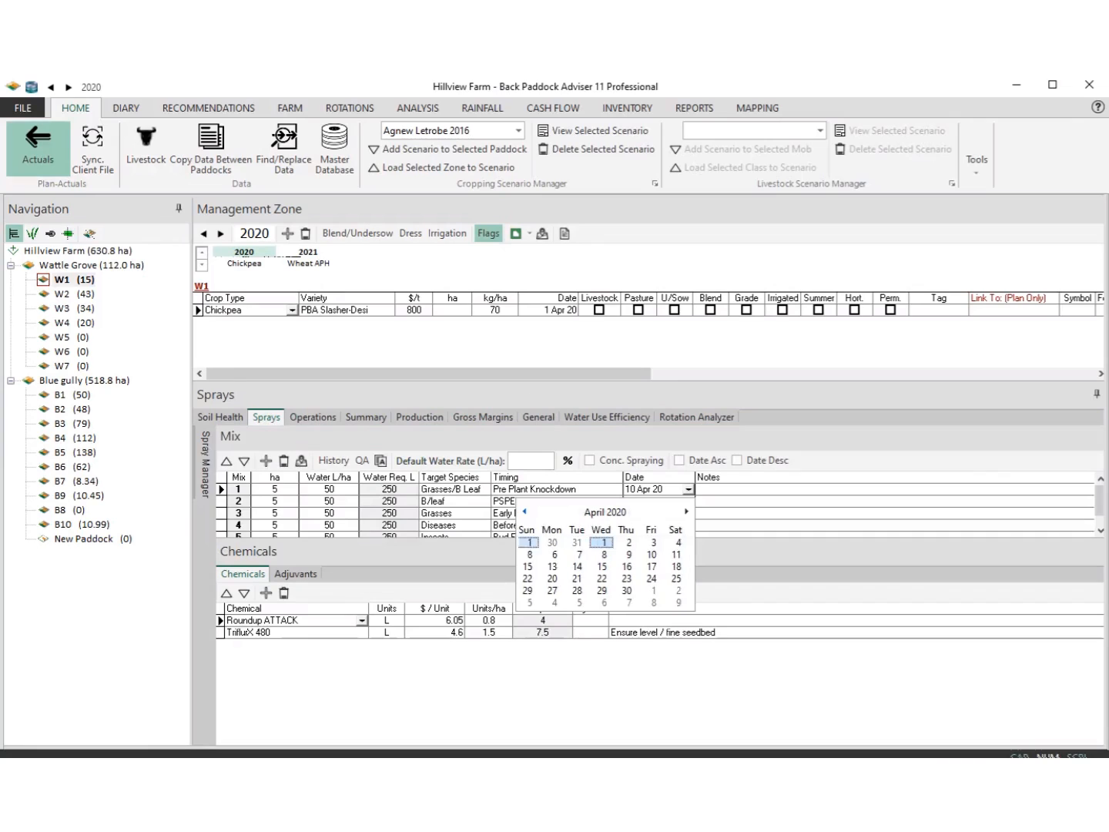
pyautogui.click(534, 565)
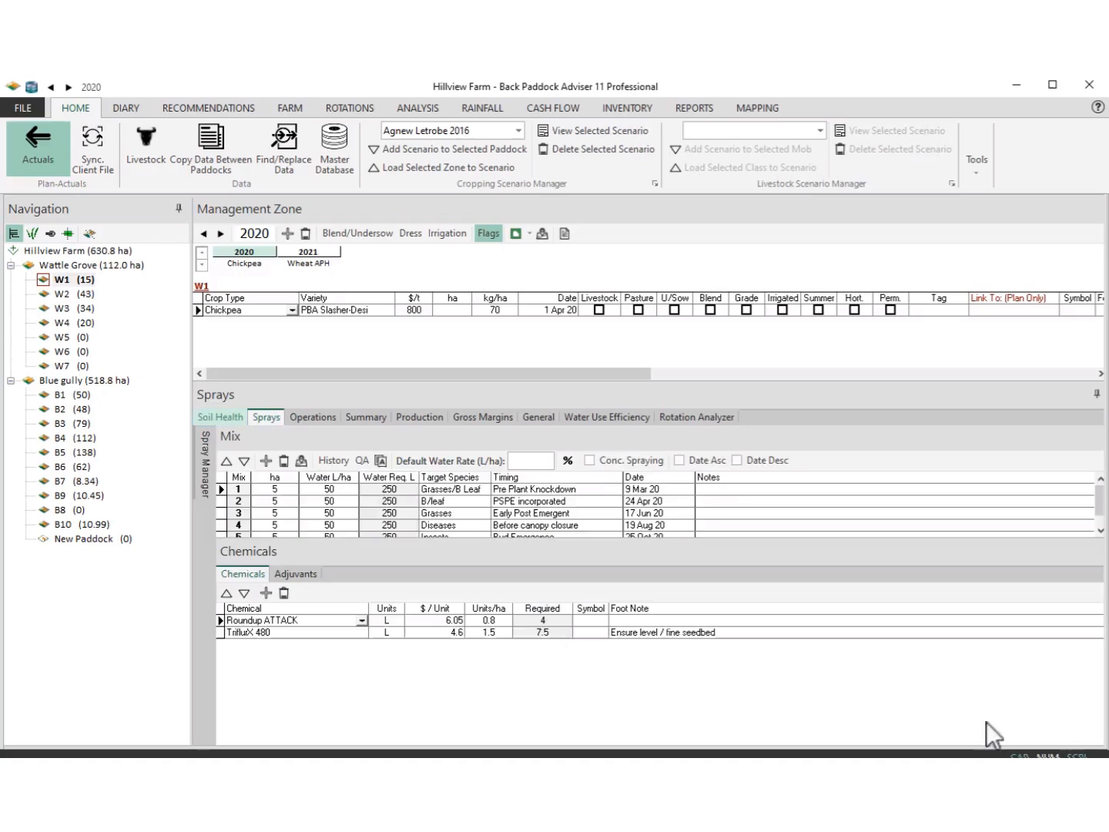
# Step: Show the Soil Health data with paddocks grouped by crop, and review the fertiliser entries of Chickpea paddocks W2, W5 and W1
pyautogui.click(226, 417)
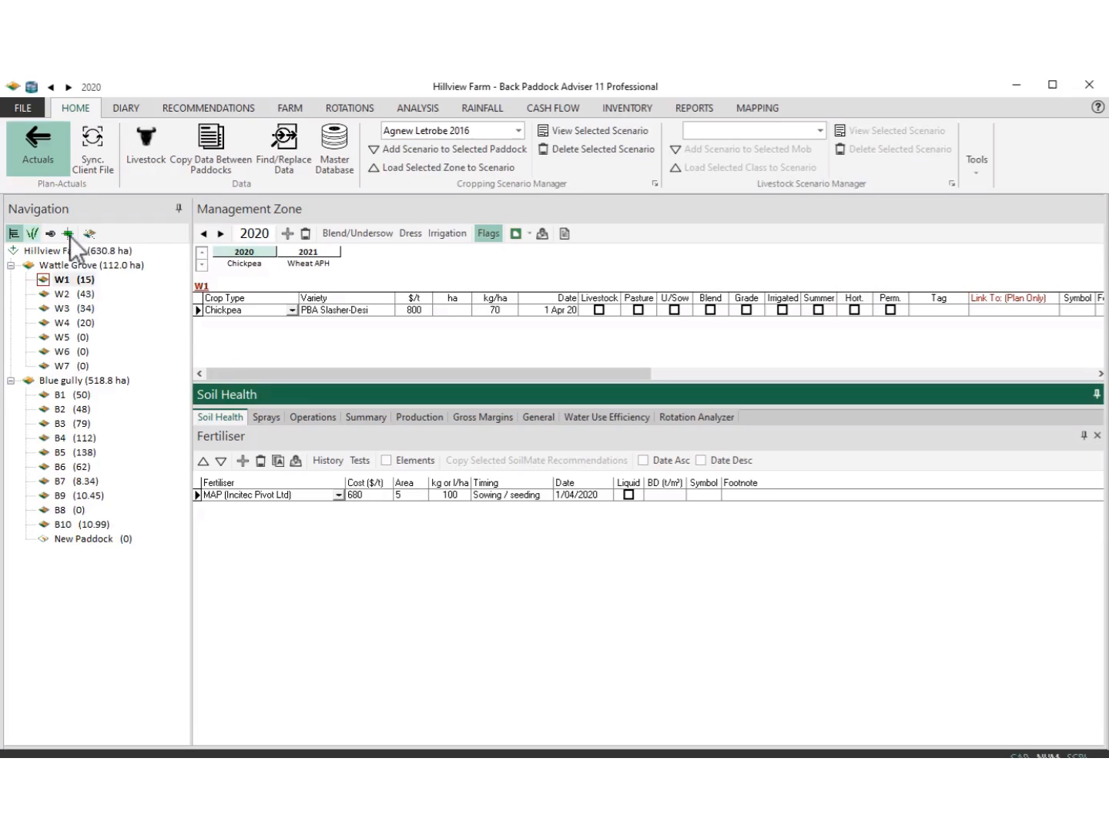
pyautogui.click(31, 233)
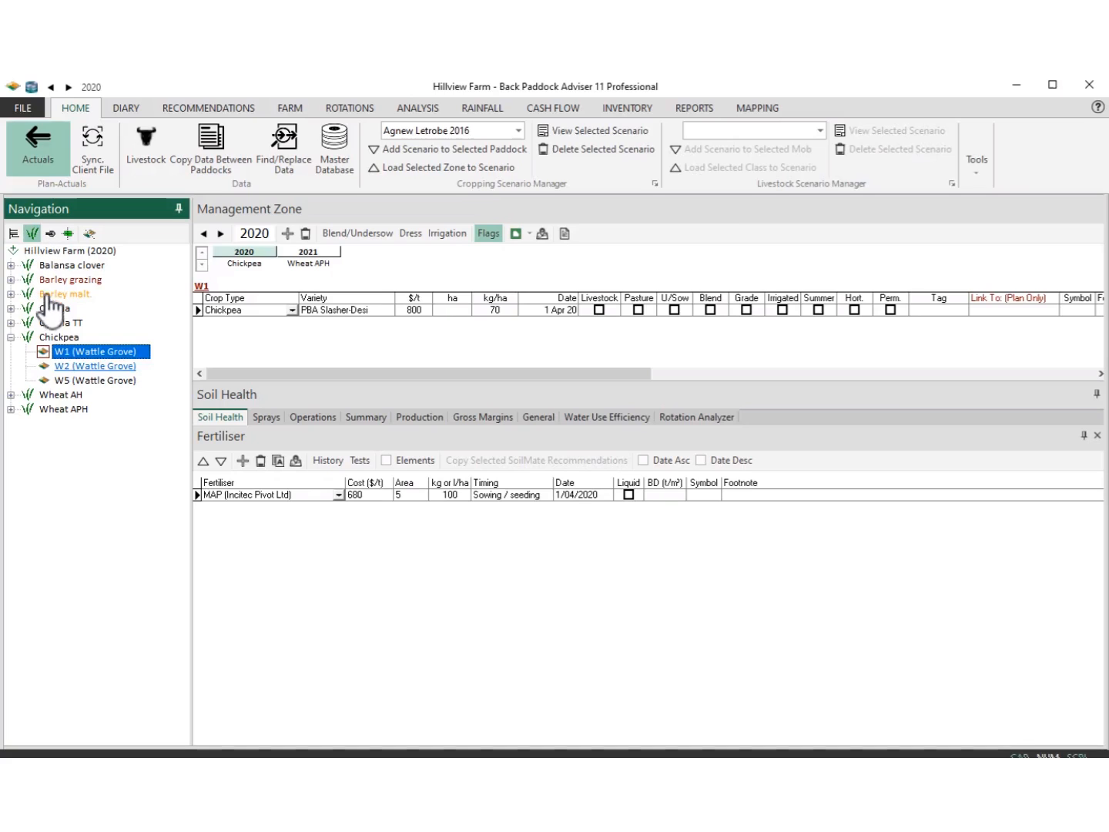
pyautogui.click(94, 365)
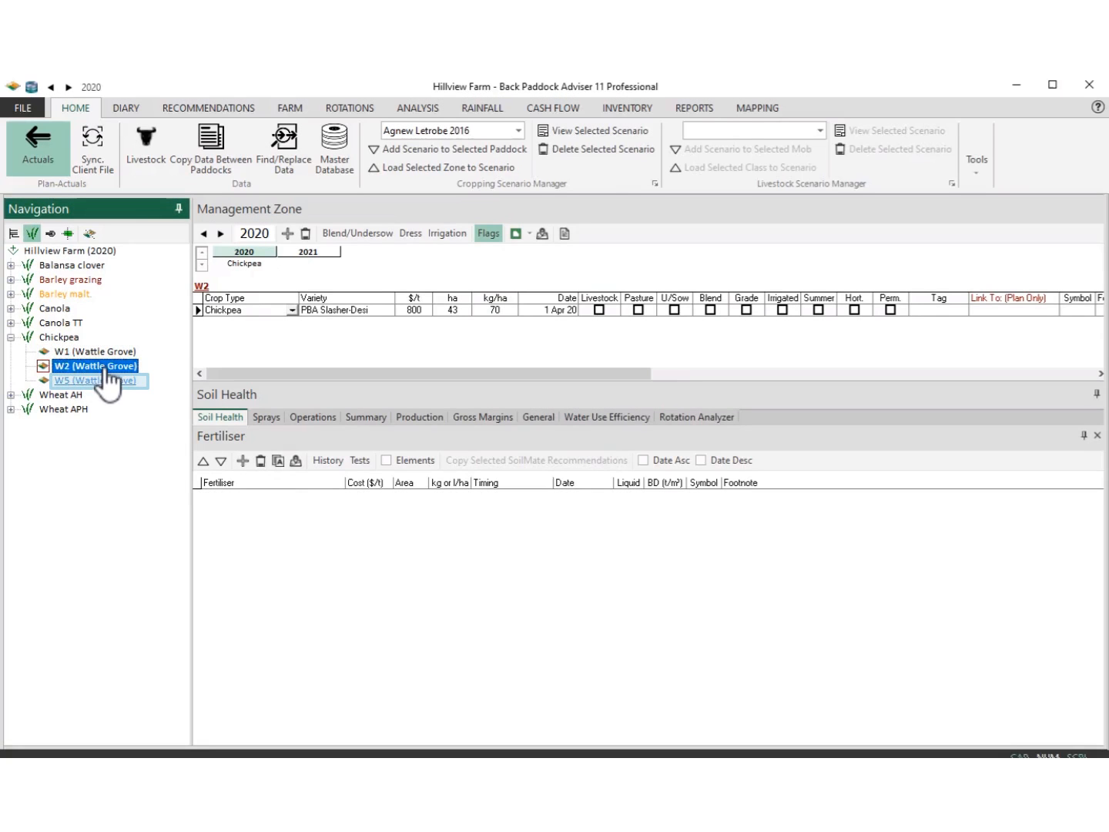
pyautogui.click(93, 380)
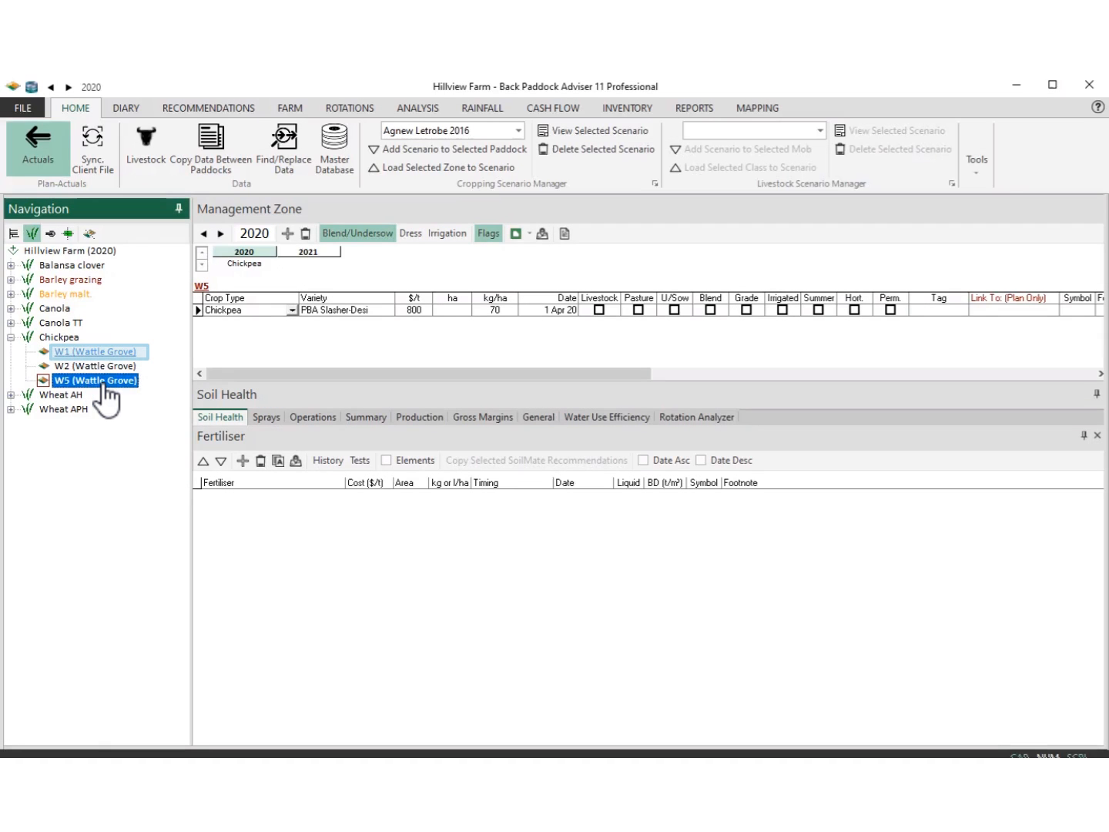
pyautogui.click(101, 352)
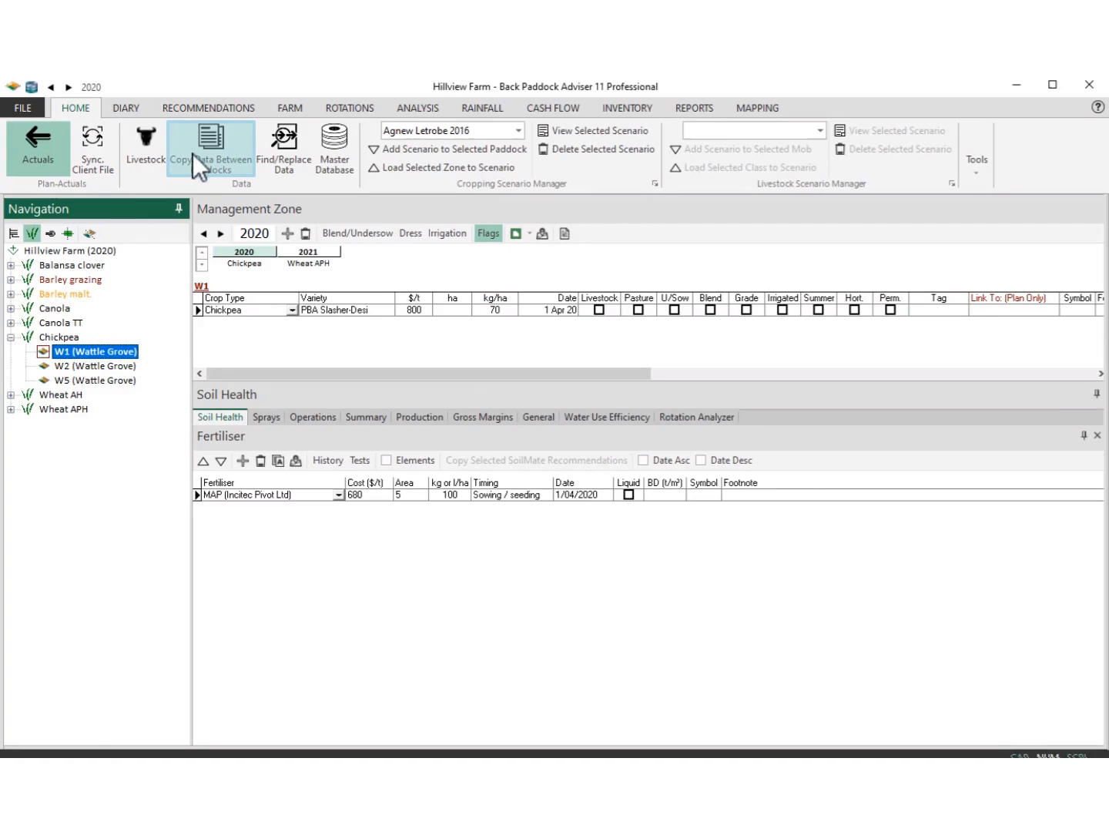
# Step: Copy paddock W1's 2020 actual fertiliser data to W2 and W5, overwriting existing data, and check both paddocks
pyautogui.click(212, 153)
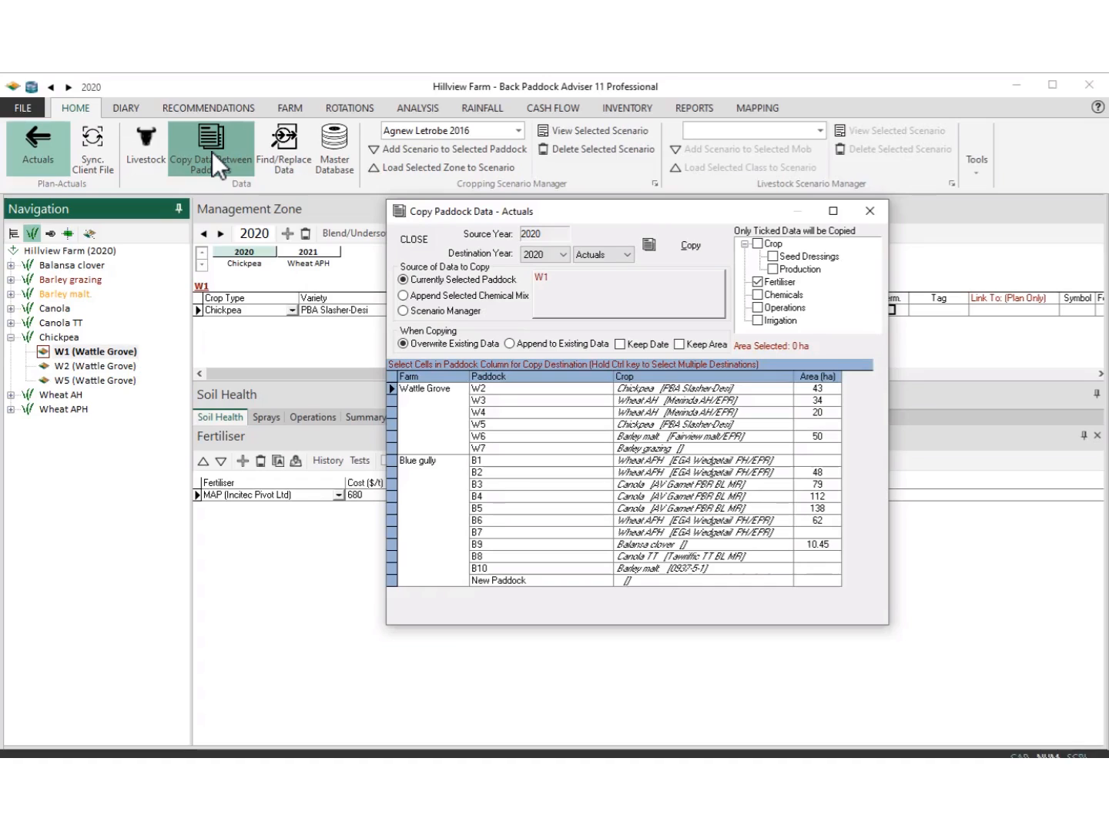
pyautogui.click(545, 389)
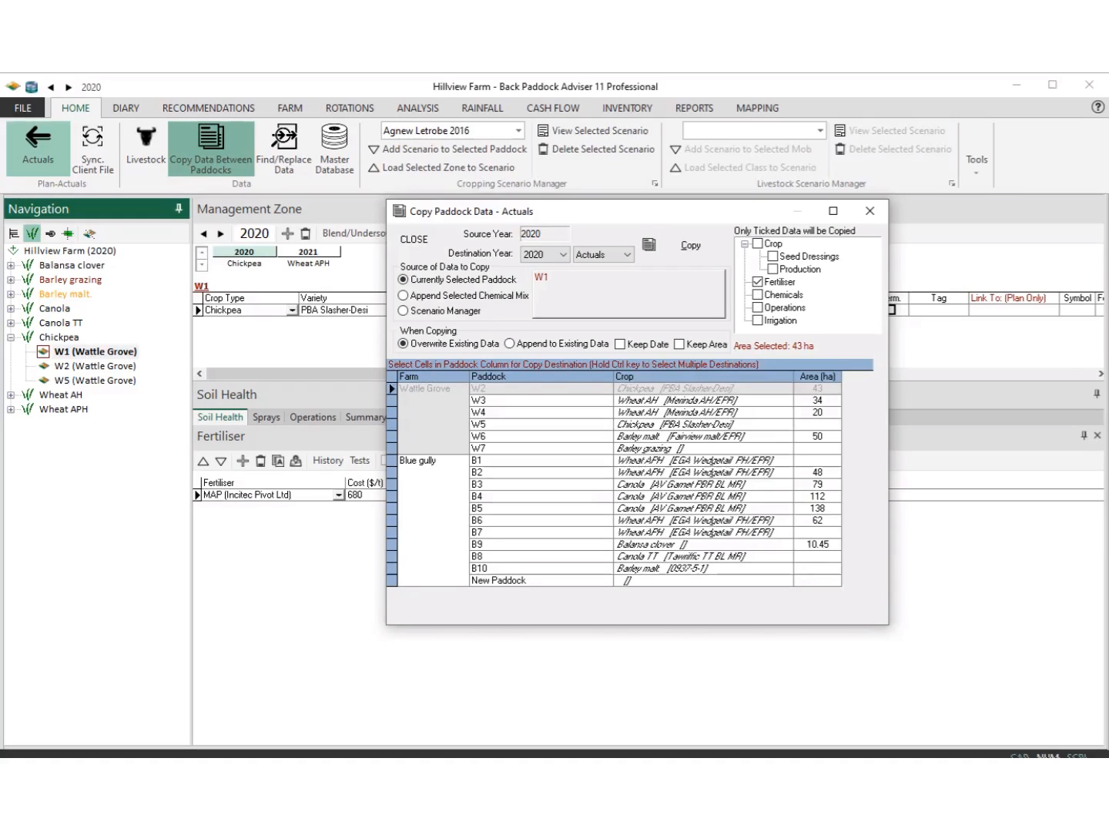
pyautogui.keyDown('ctrl'); pyautogui.click(557, 422); pyautogui.keyUp('ctrl')
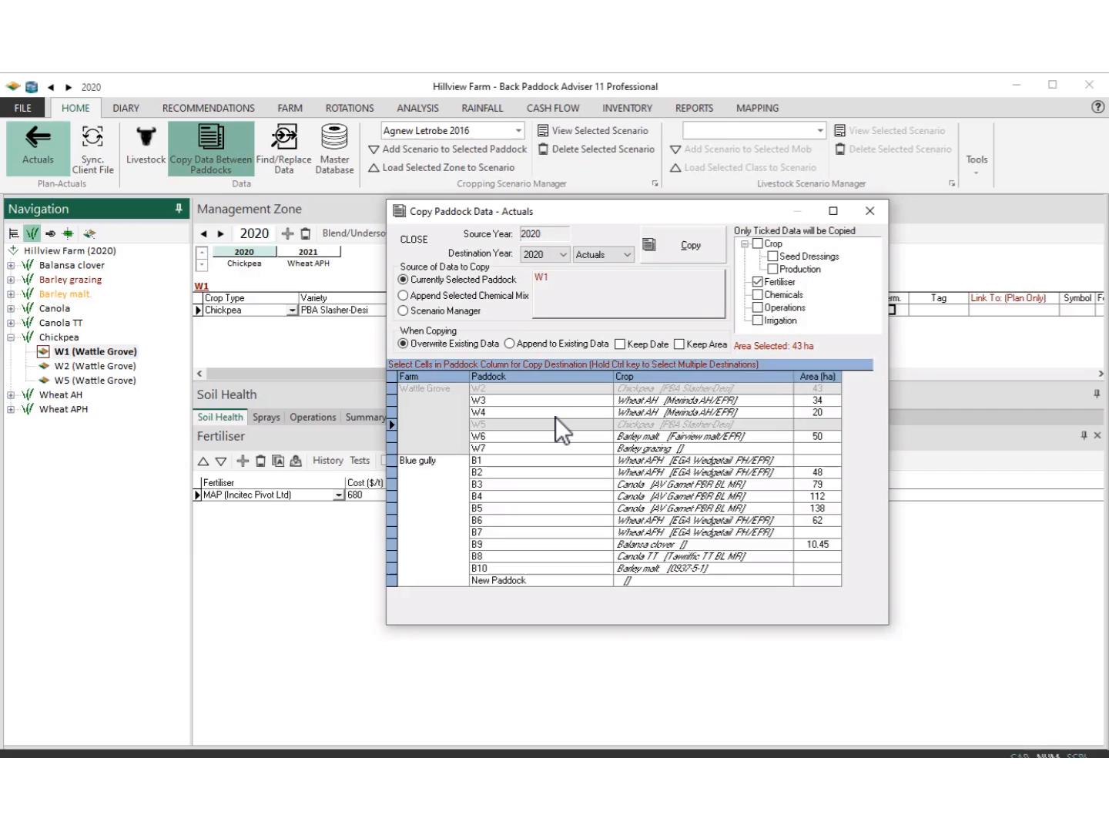
pyautogui.click(676, 252)
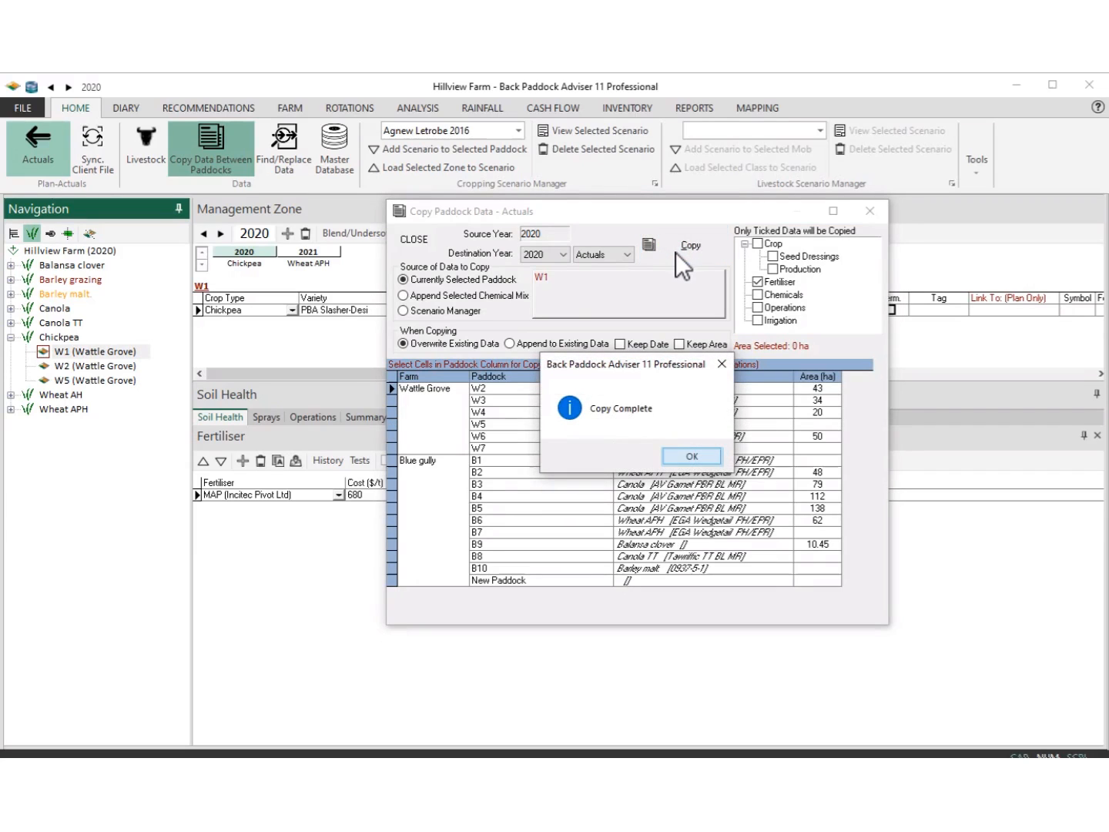
pyautogui.click(684, 454)
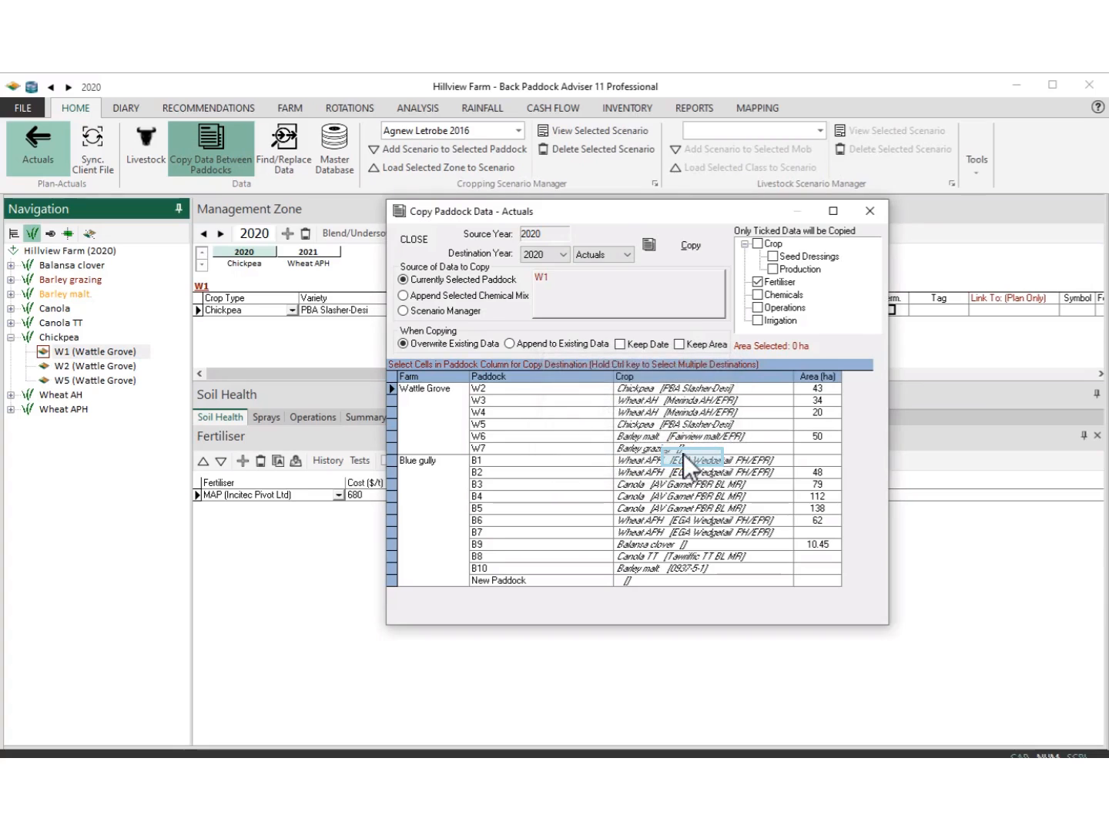
pyautogui.click(866, 212)
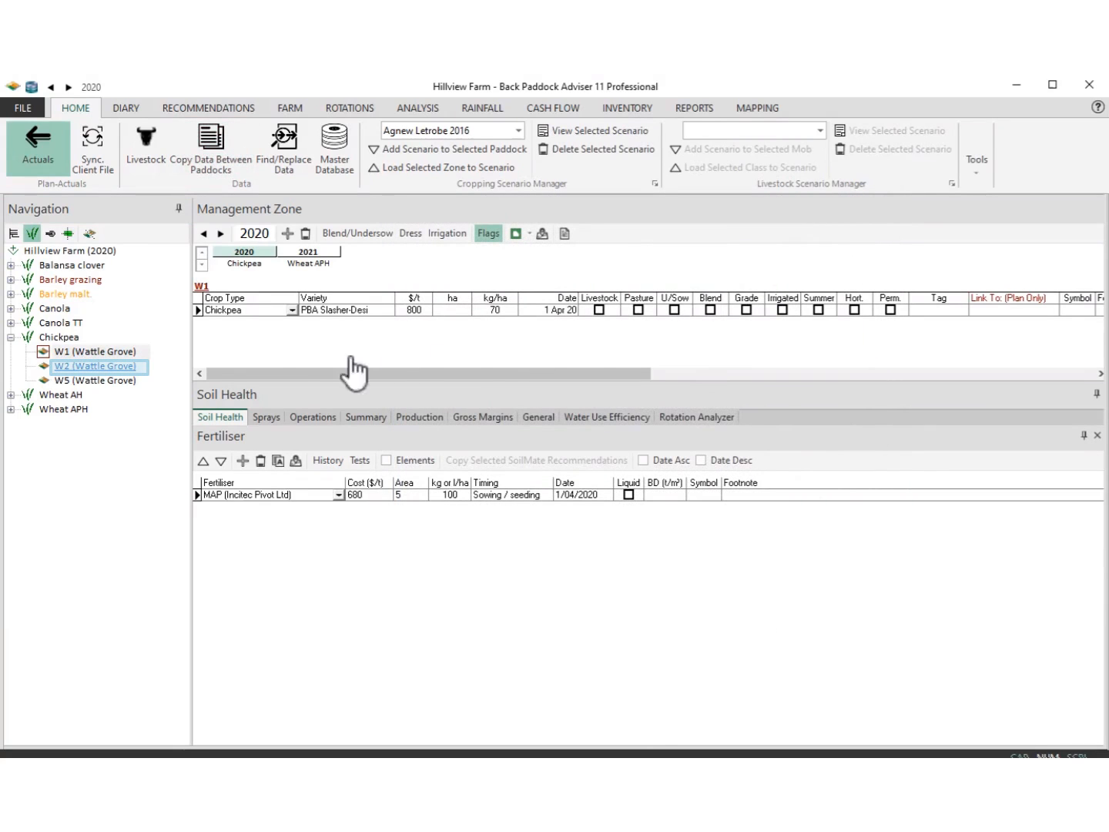
pyautogui.click(114, 375)
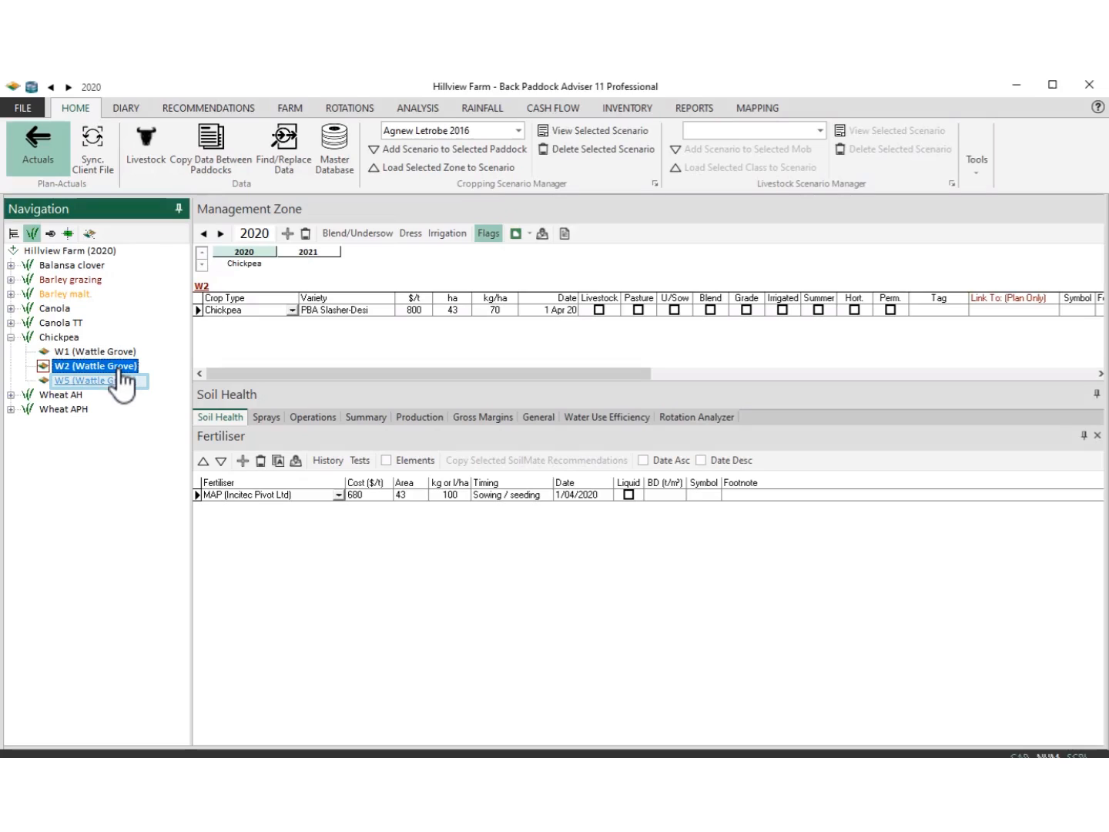
pyautogui.click(112, 382)
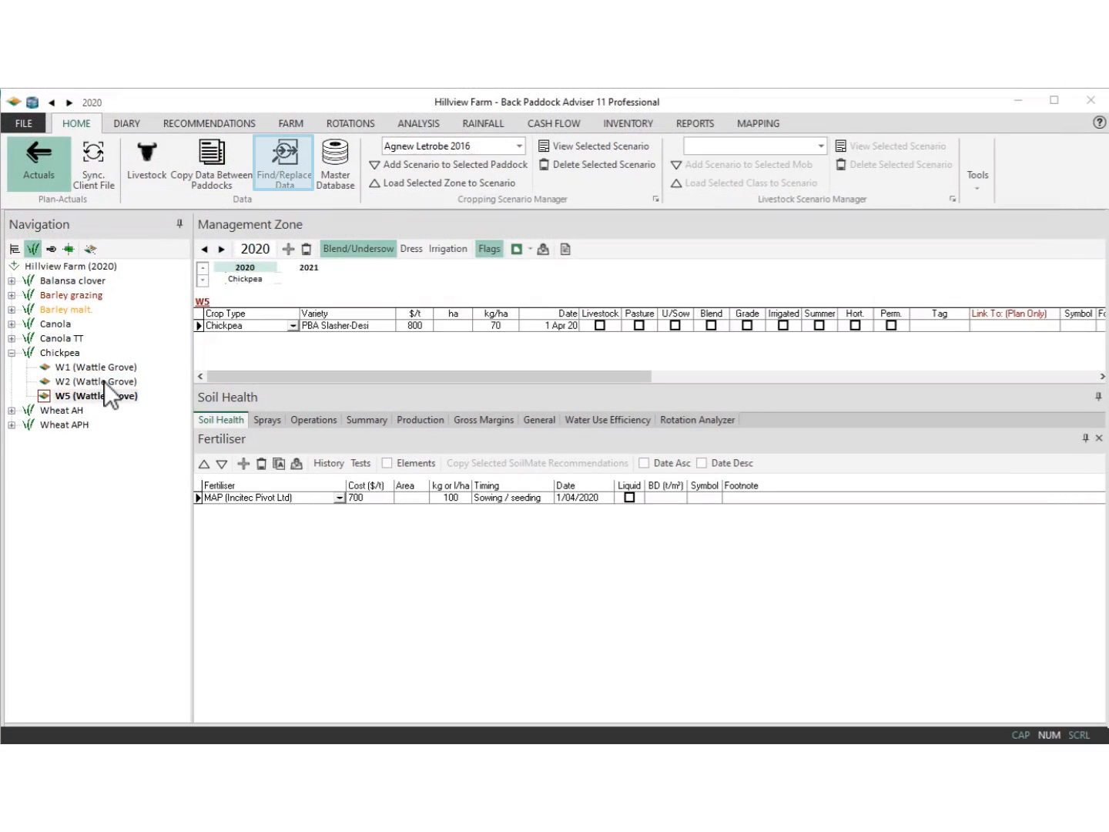
# Step: Find all 2020 actual fertiliser records that use MAP (Incitec Pivot Ltd) with Find/Replace Data
pyautogui.click(288, 161)
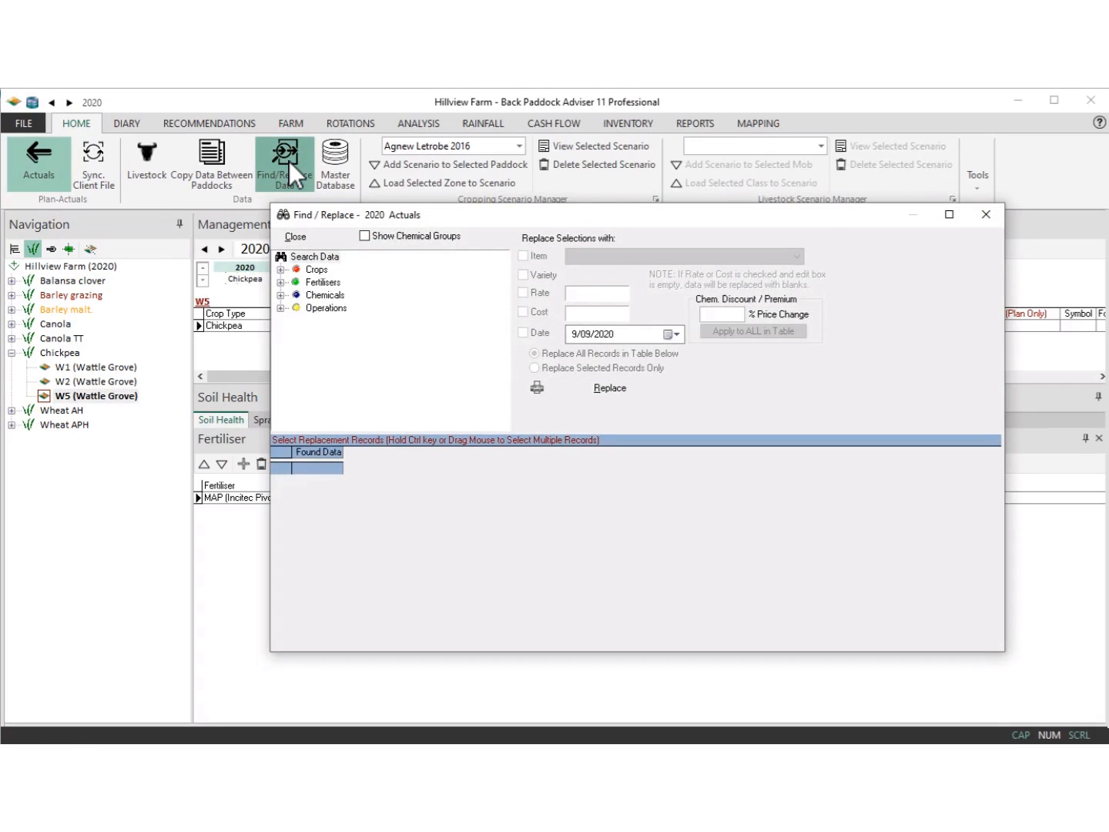
pyautogui.click(281, 282)
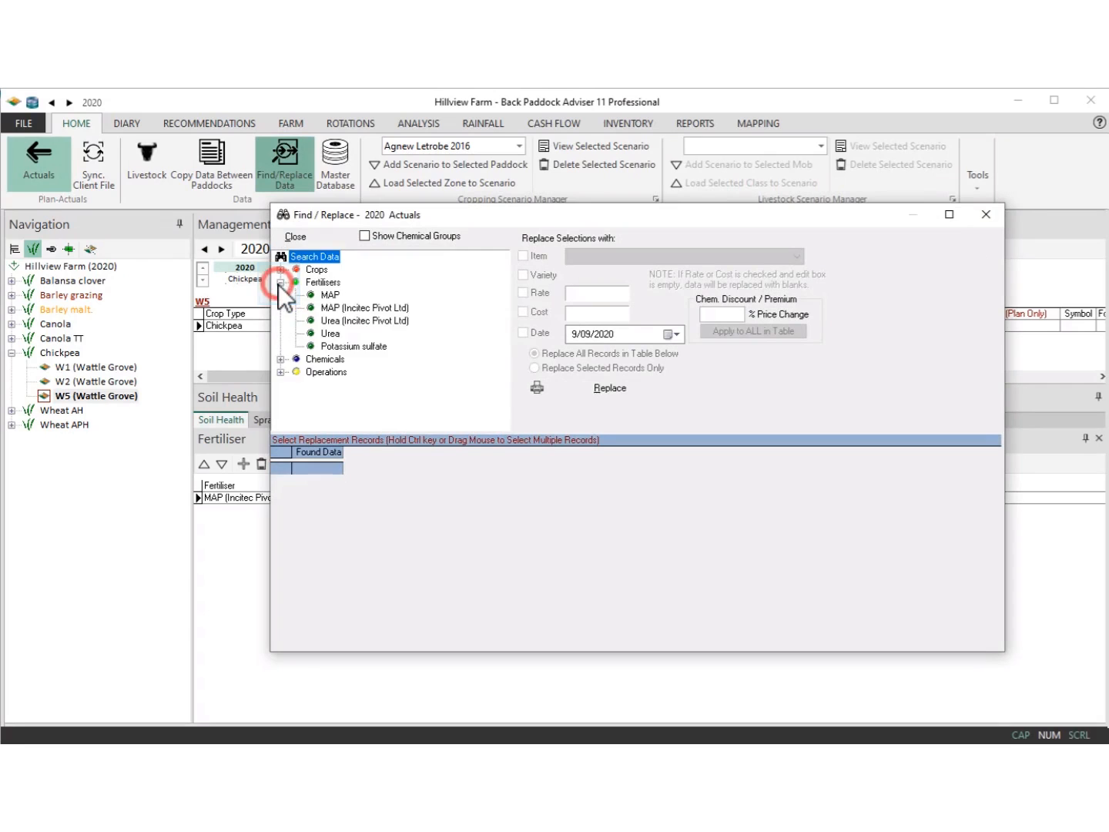
pyautogui.click(329, 307)
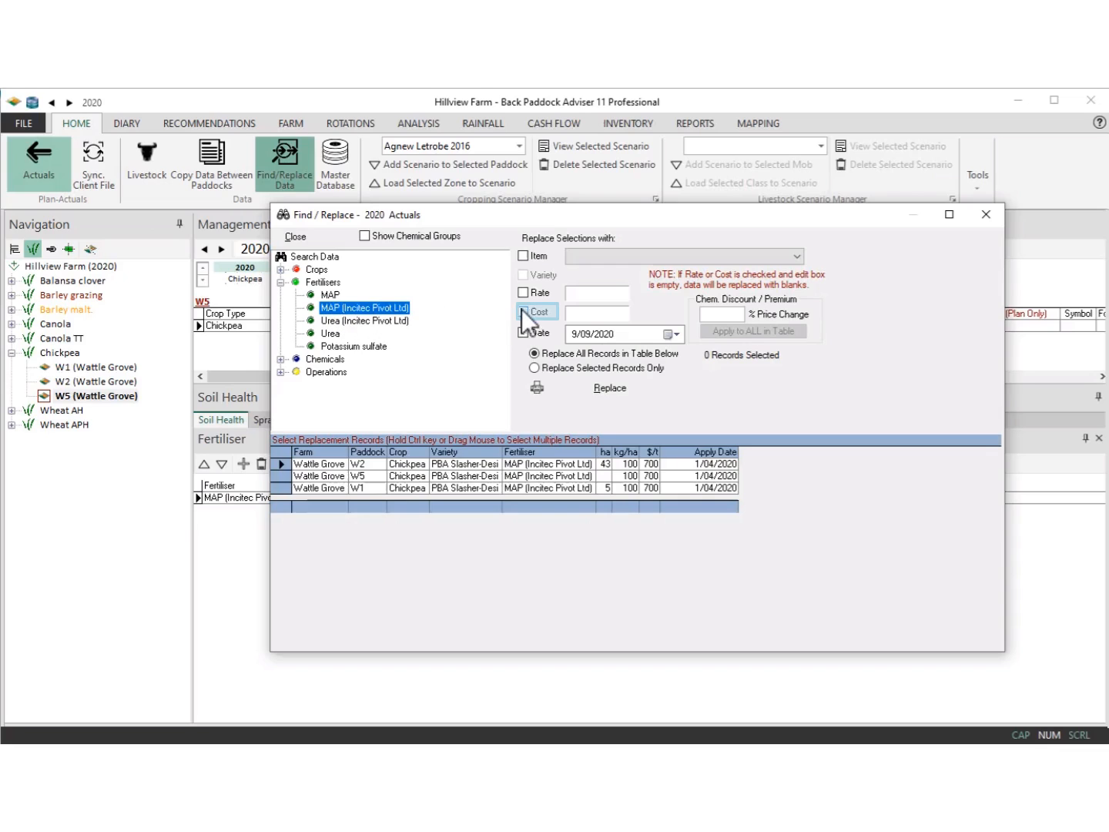
# Step: Replace the cost with 680 in all the found MAP (Incitec Pivot Ltd) records and close Find/Replace
pyautogui.click(523, 312)
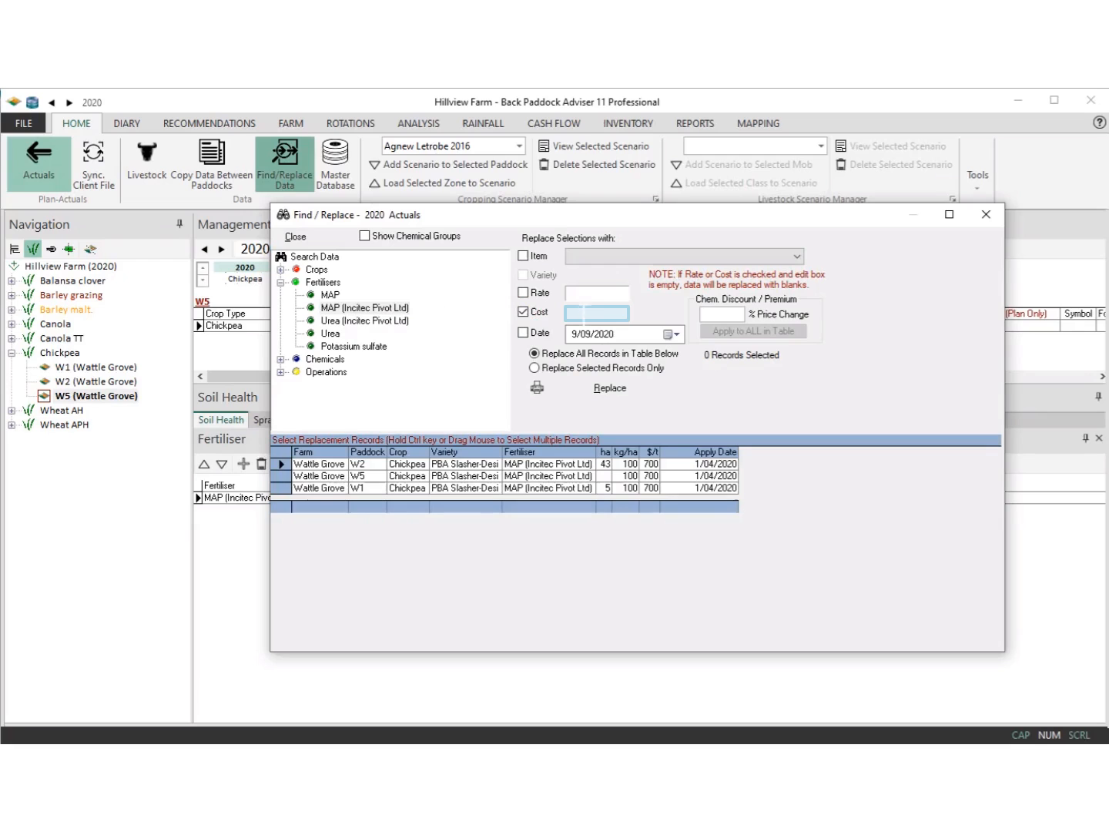
pyautogui.click(579, 312)
pyautogui.write('6')
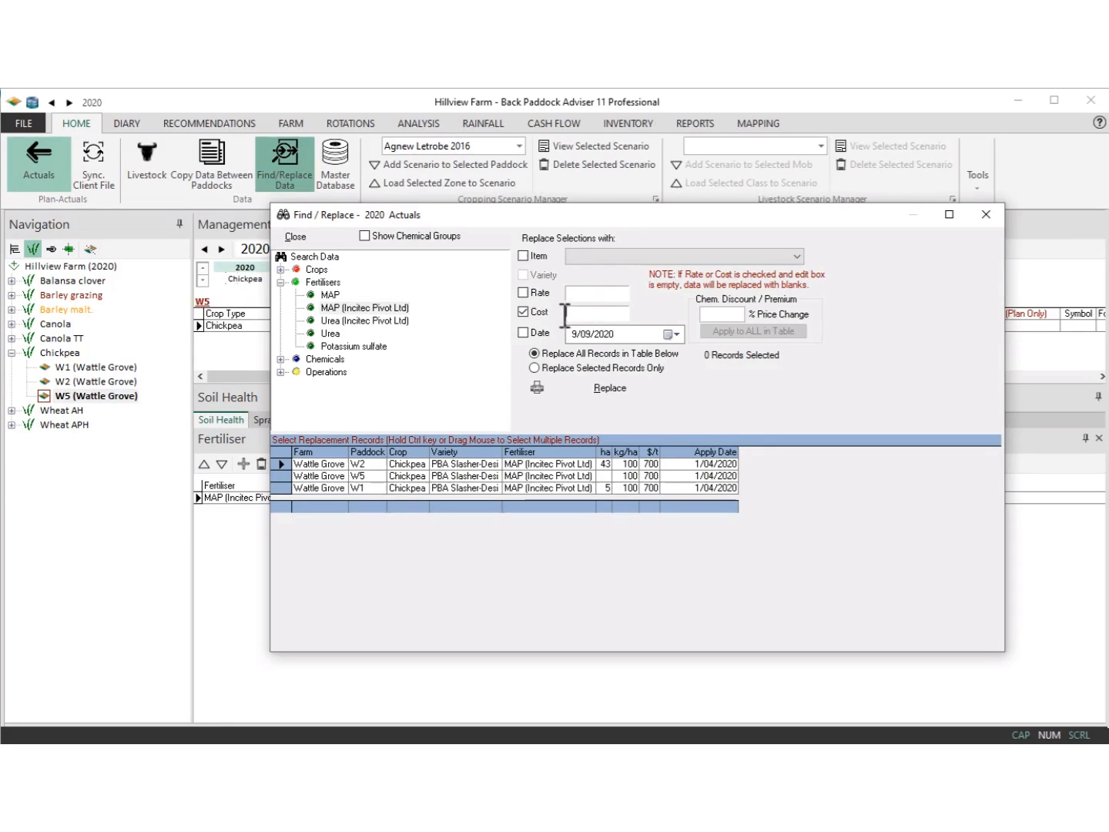
pyautogui.write('80')
pyautogui.press('Tab')
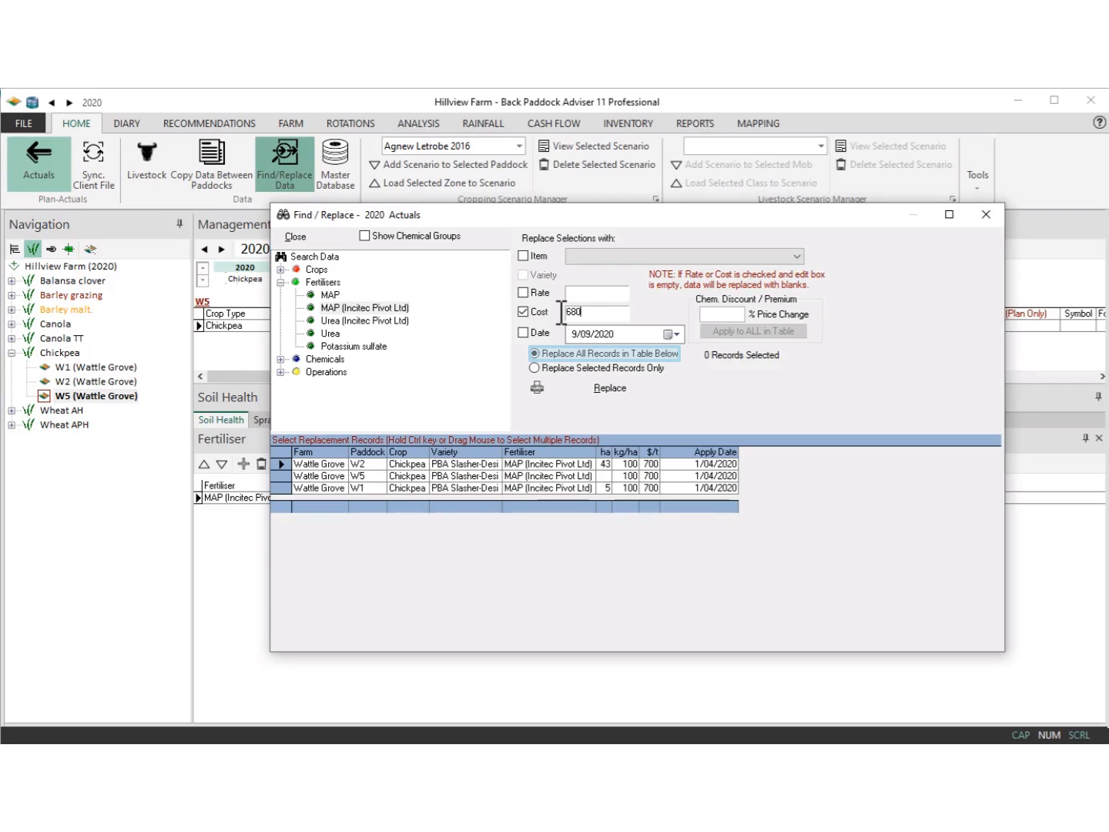
pyautogui.press('Tab')
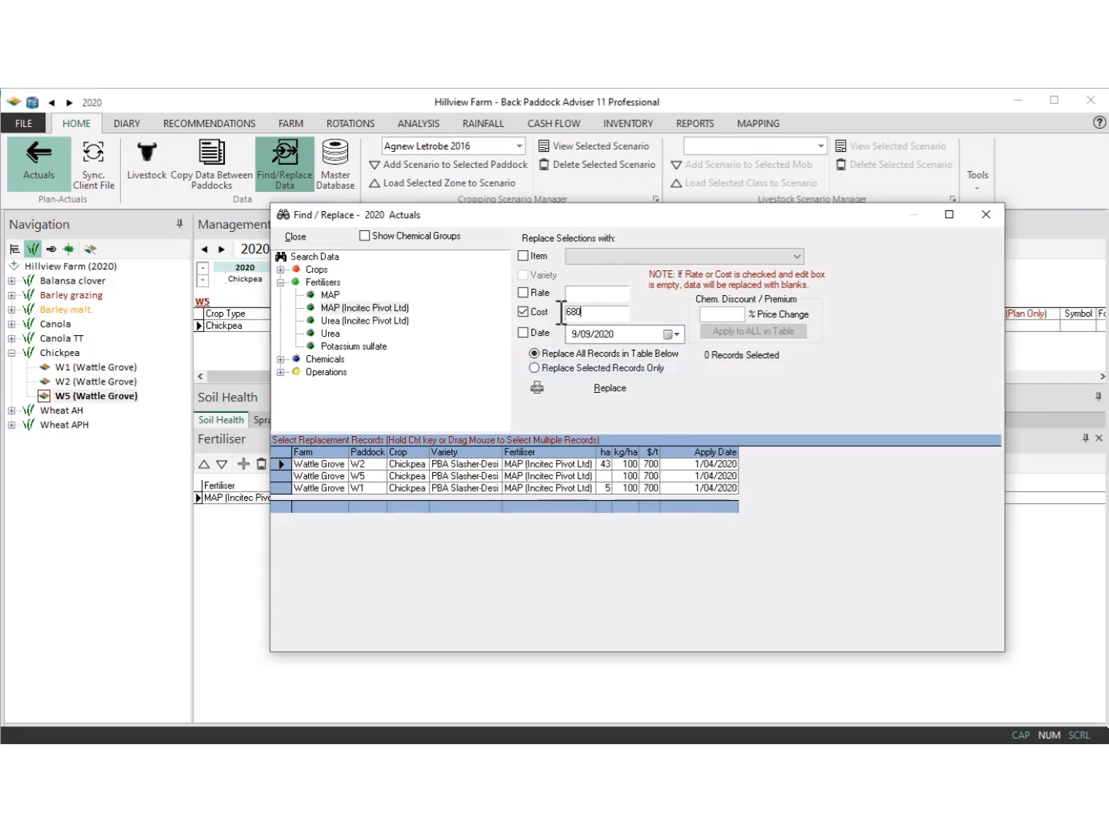
pyautogui.press('Tab')
pyautogui.click(609, 386)
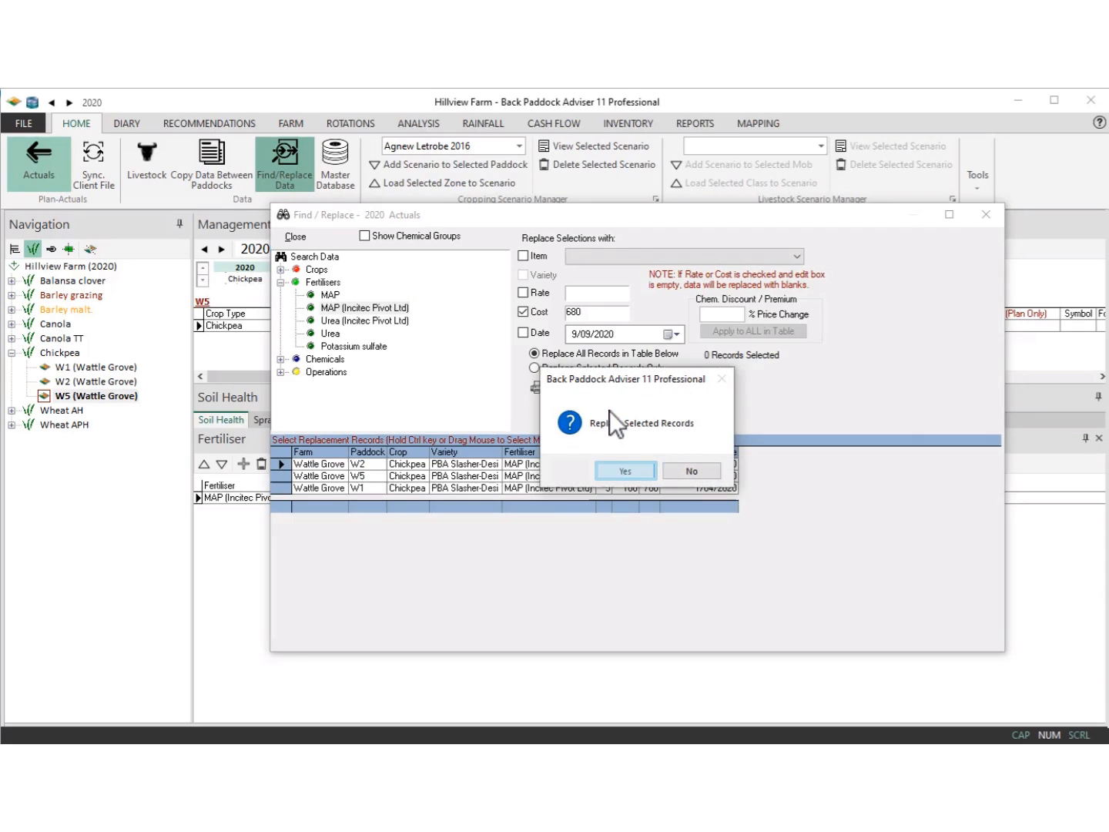
pyautogui.click(611, 469)
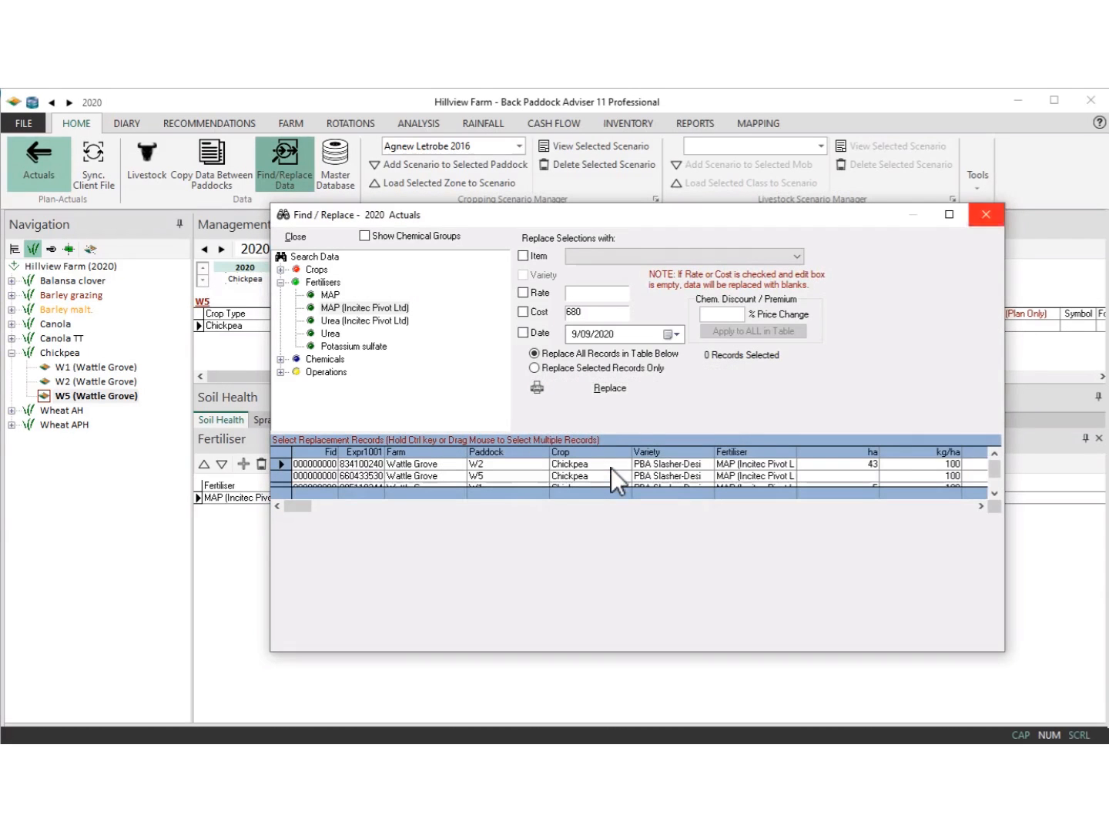
pyautogui.click(986, 215)
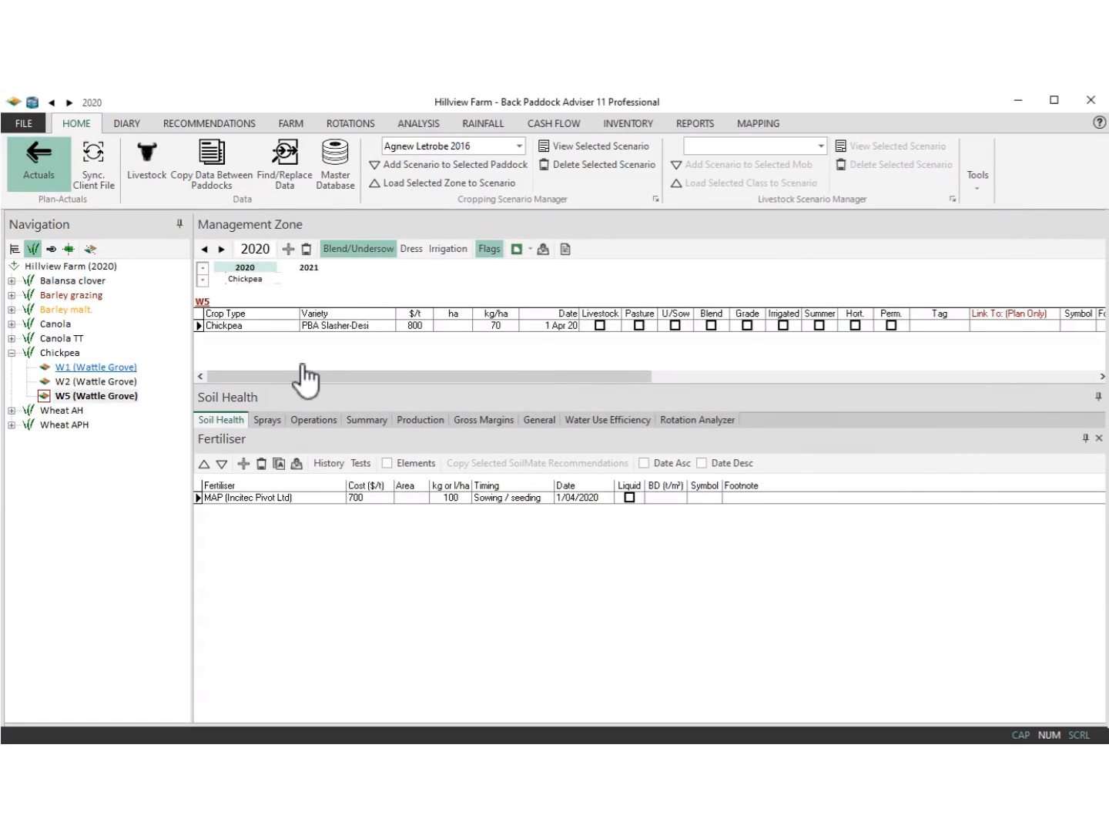
# Step: Check the fertiliser cost in the Chickpea paddocks W1, W2 and W5
pyautogui.click(107, 370)
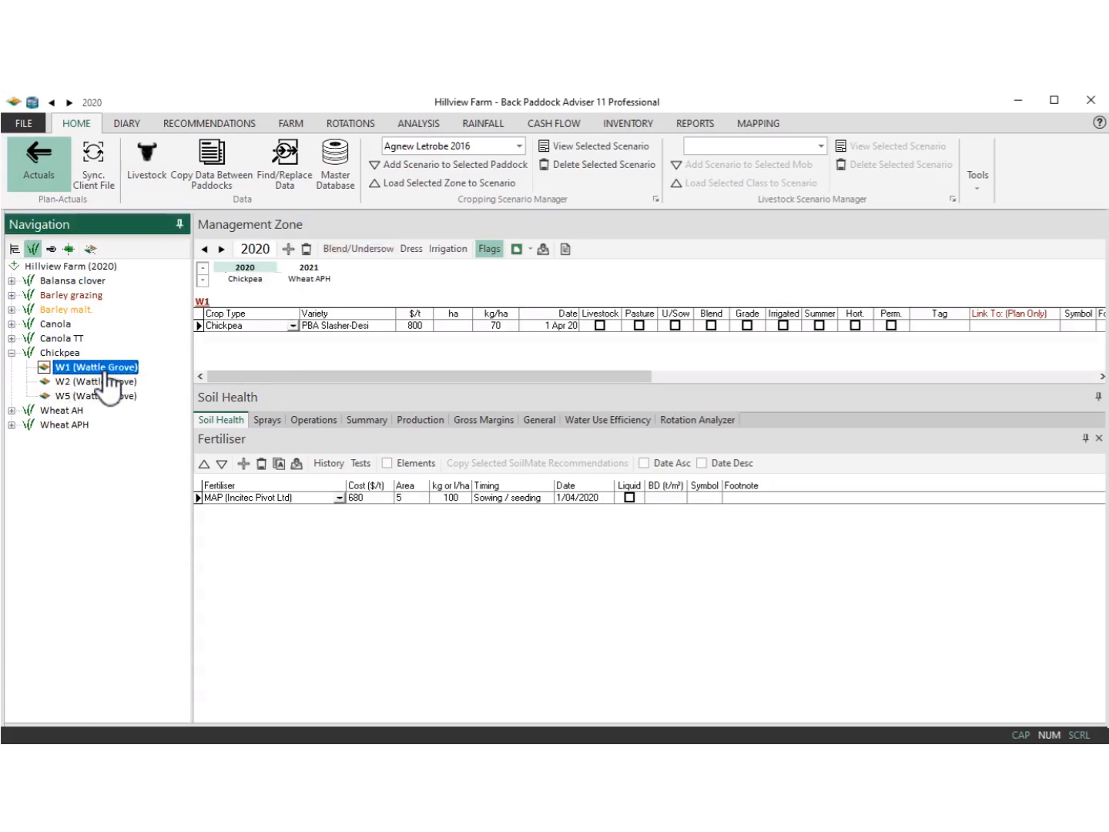
pyautogui.click(103, 381)
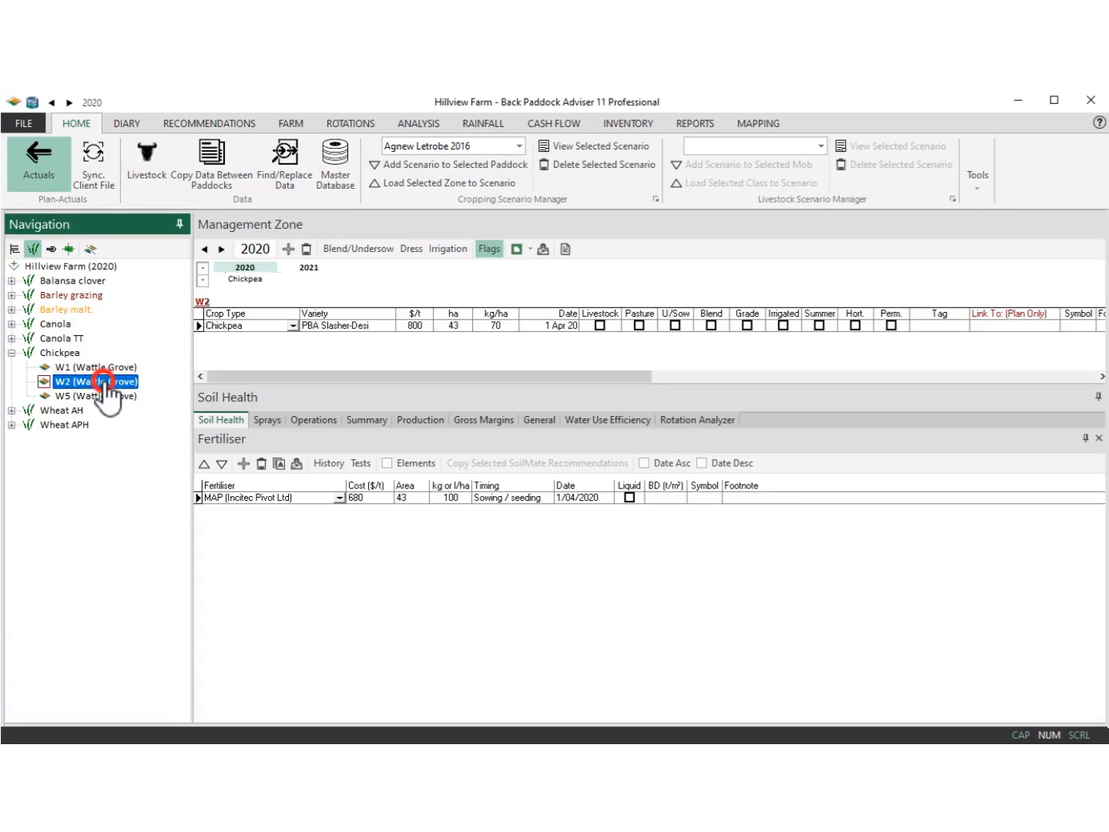
pyautogui.click(101, 396)
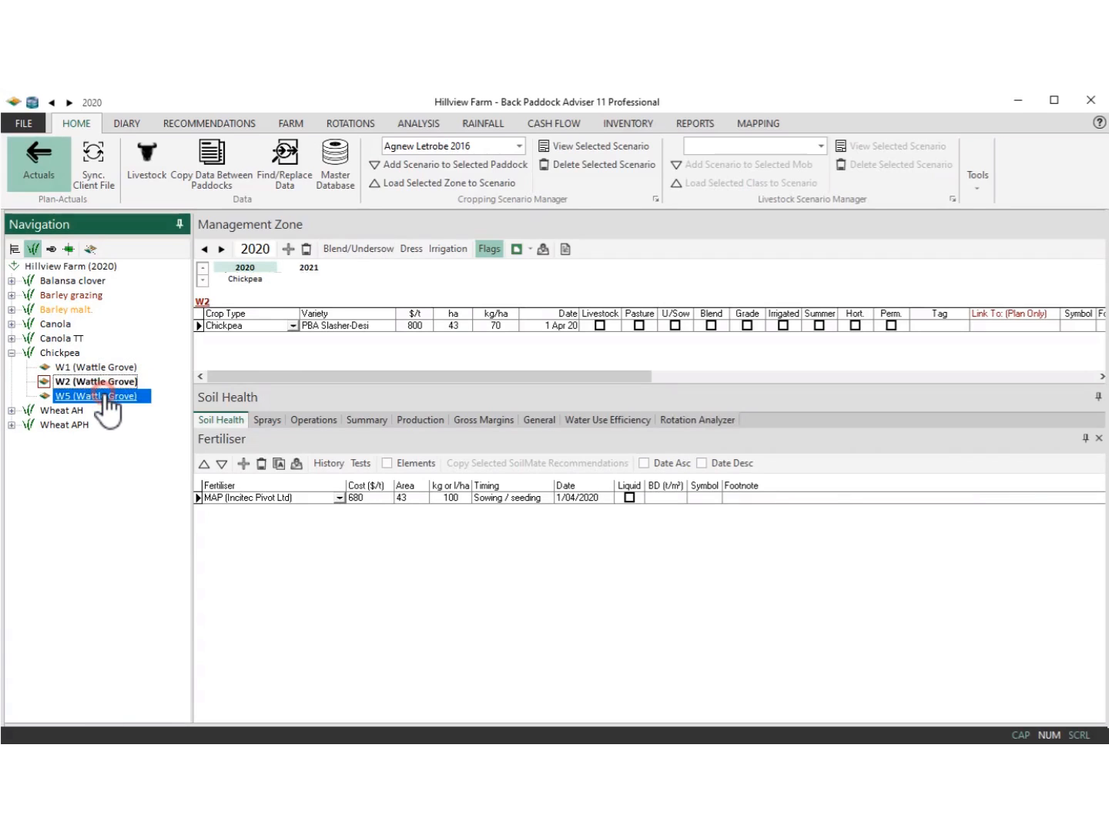